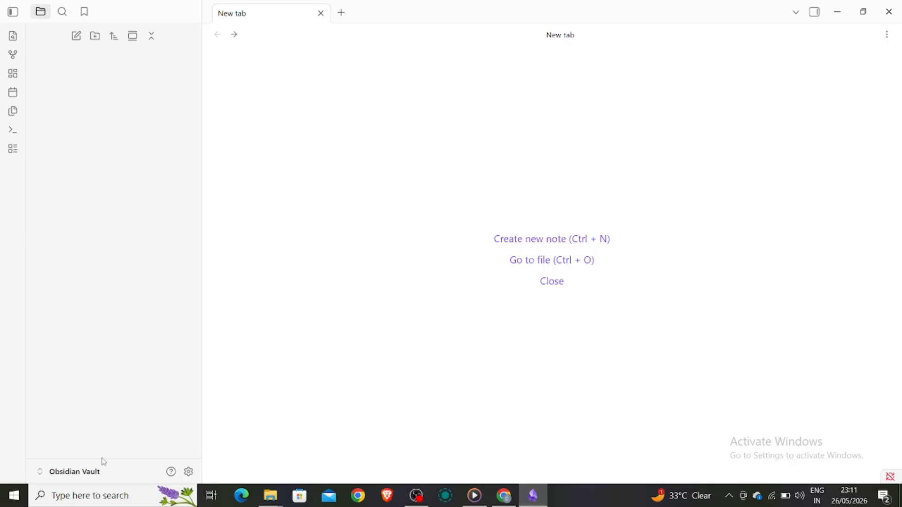
Step: Create a folder named "new" in the vault
{"action": "left_click", "coordinate": [88, 473]}
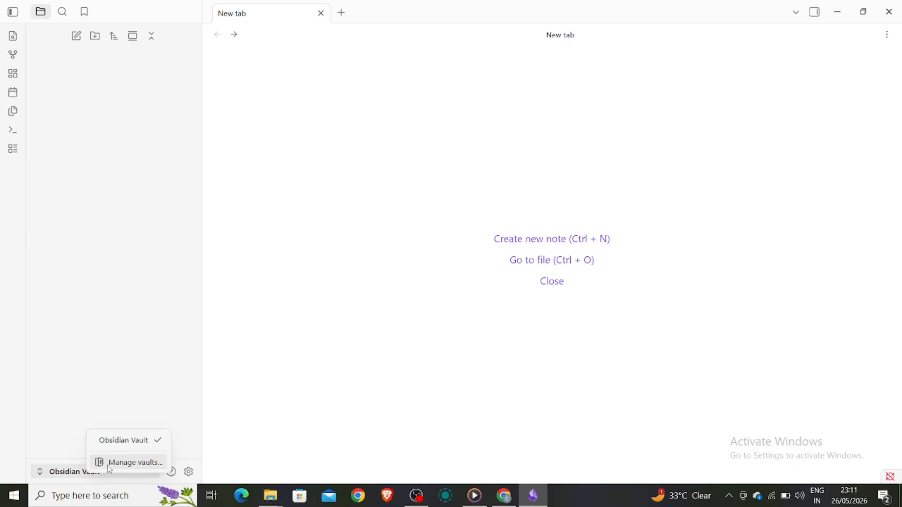
{"action": "left_click", "coordinate": [125, 374]}
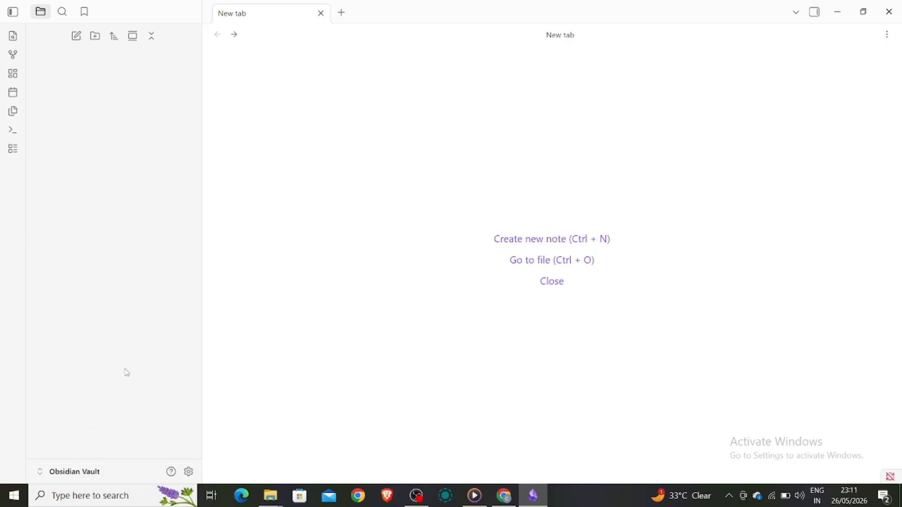
{"action": "left_click", "coordinate": [93, 37]}
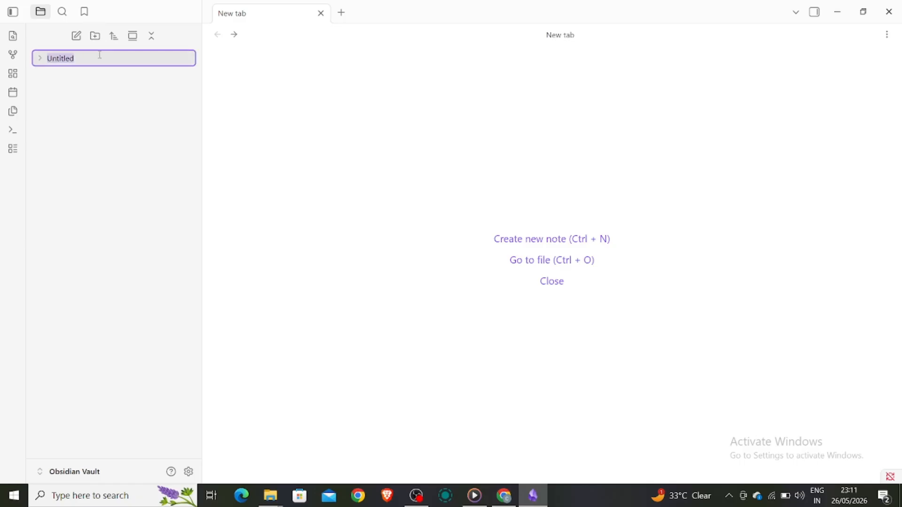
{"action": "left_click", "coordinate": [69, 57]}
{"action": "double_click", "coordinate": [63, 58]}
{"action": "type", "text": "new"}
{"action": "left_click", "coordinate": [75, 86]}
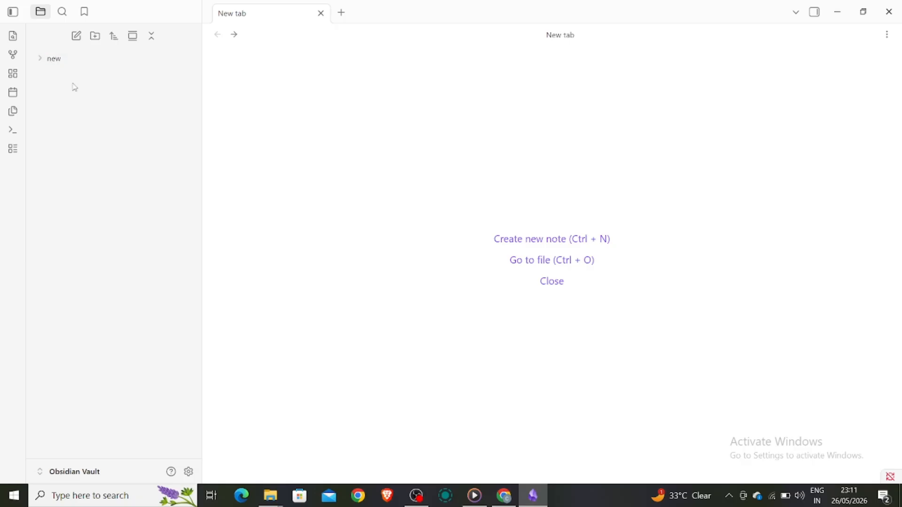
Step: Import the "Welcome to solution base.docx" file from the Desktop folder into the vault's "new" folder
{"action": "left_click", "coordinate": [41, 62]}
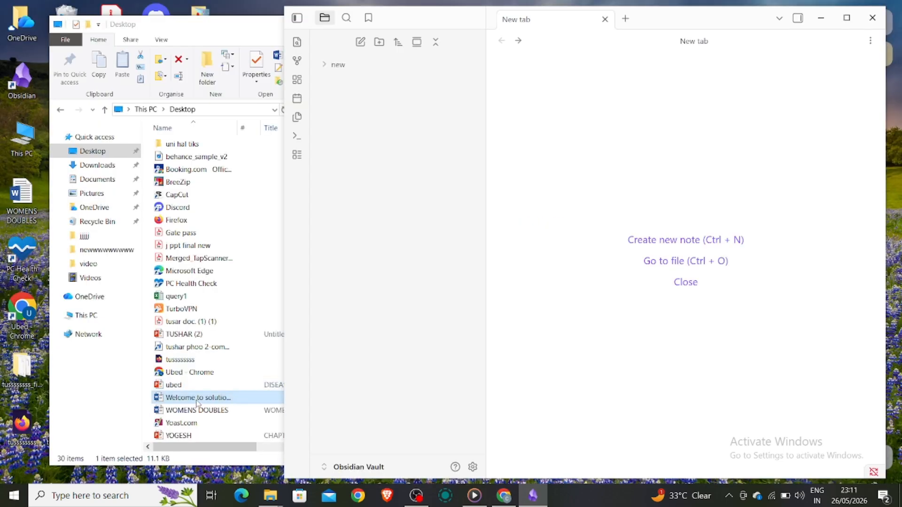
{"action": "left_click_drag", "start_coordinate": [197, 399], "coordinate": [341, 69]}
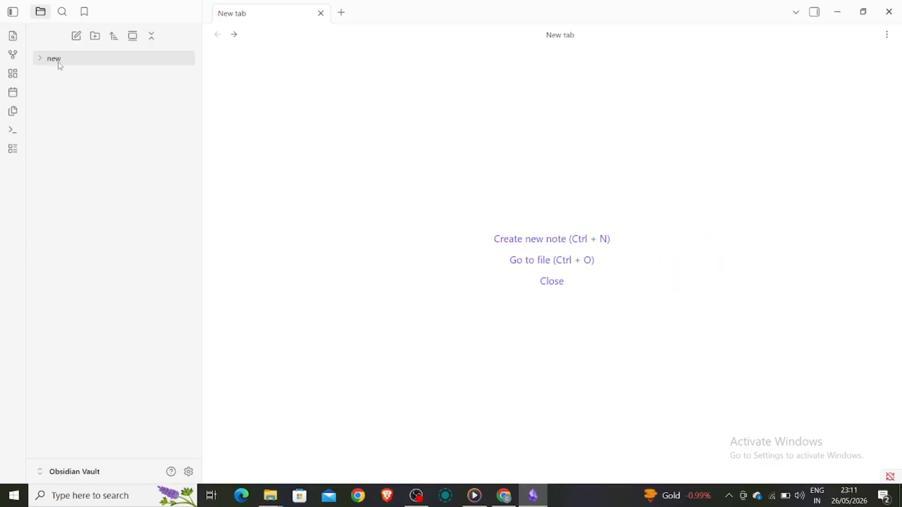
Step: Create a note inside the "new" folder and place the cursor in its body
{"action": "right_click", "coordinate": [61, 65]}
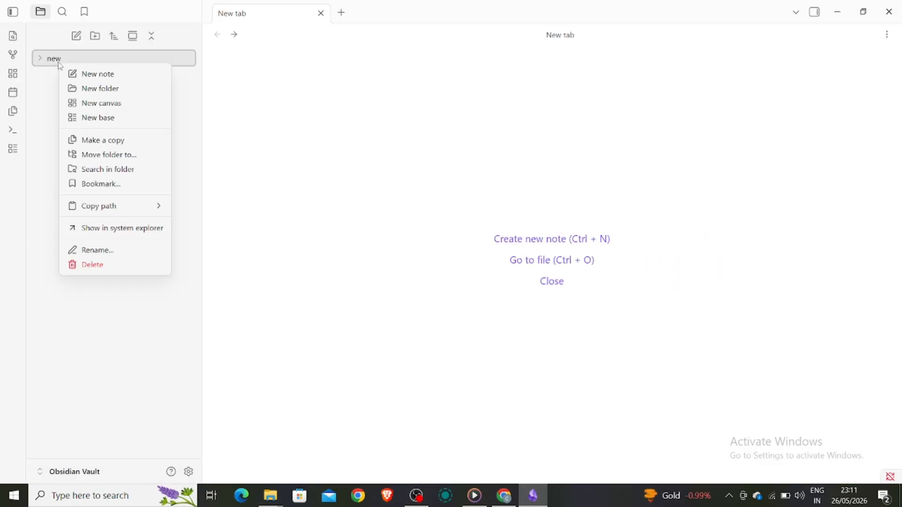
{"action": "left_click", "coordinate": [86, 74]}
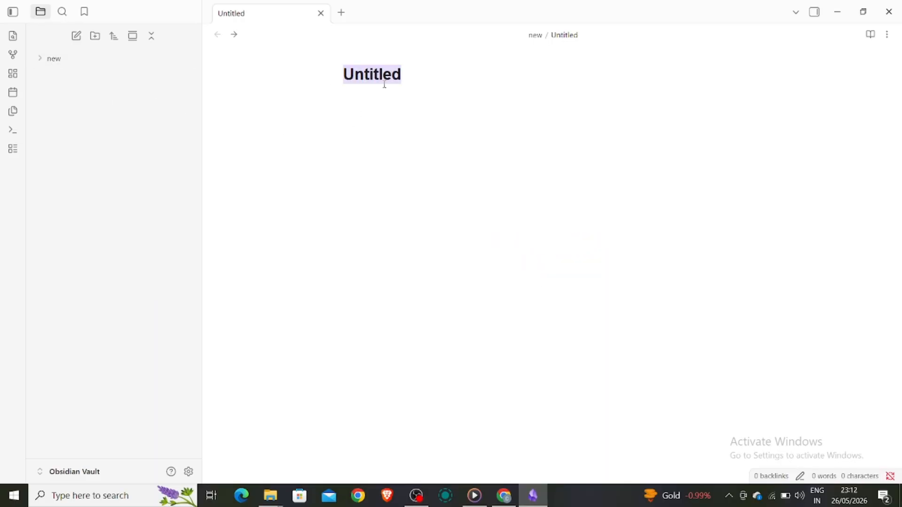
{"action": "left_click", "coordinate": [369, 105]}
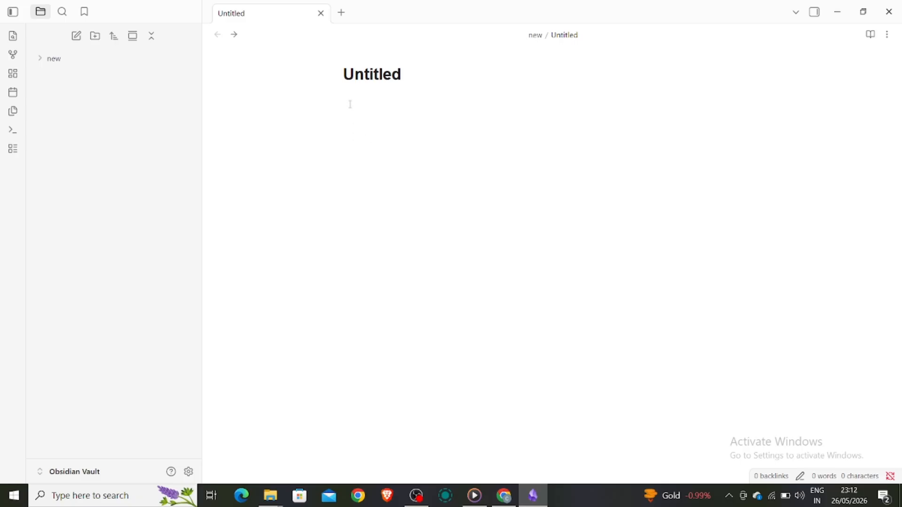
Step: Add an internal link reading "welcome to solution base.dox" to the note and leave blank space below it
{"action": "right_click", "coordinate": [345, 102]}
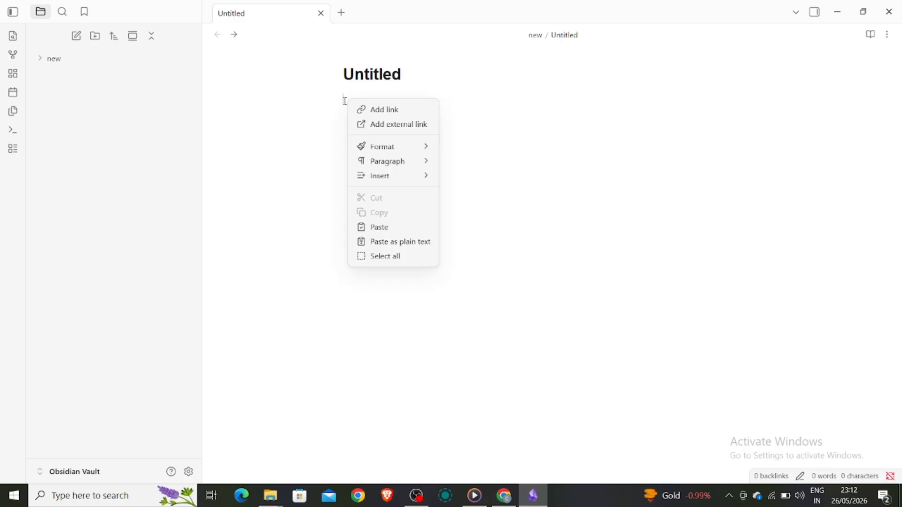
{"action": "left_click", "coordinate": [376, 110]}
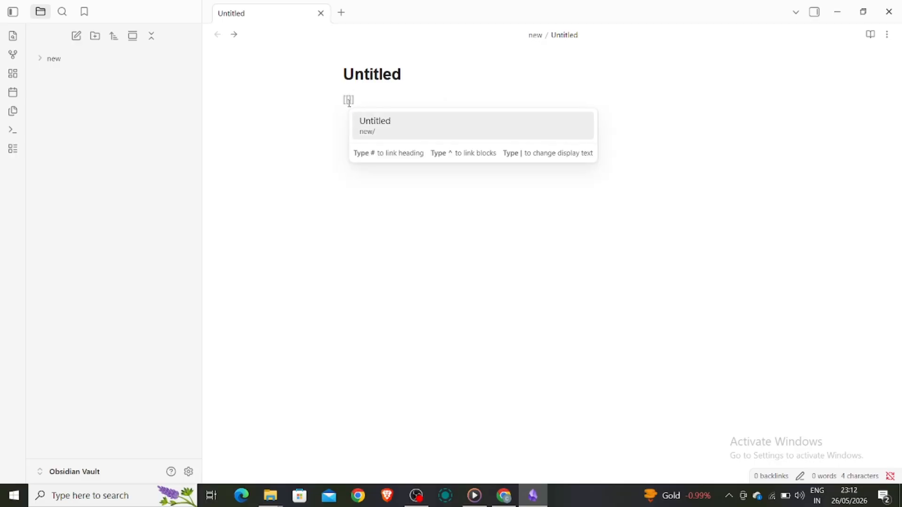
{"action": "type", "text": "welcome"}
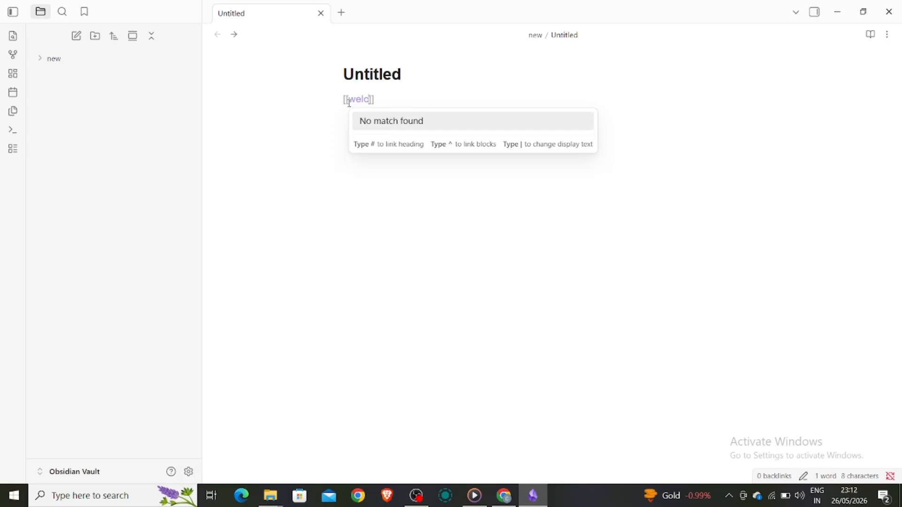
{"action": "type", "text": " to "}
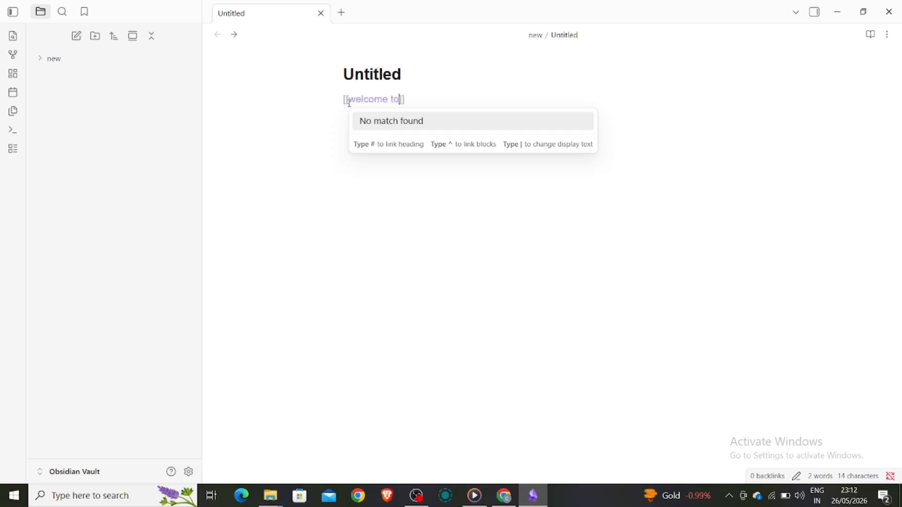
{"action": "type", "text": "solution base"}
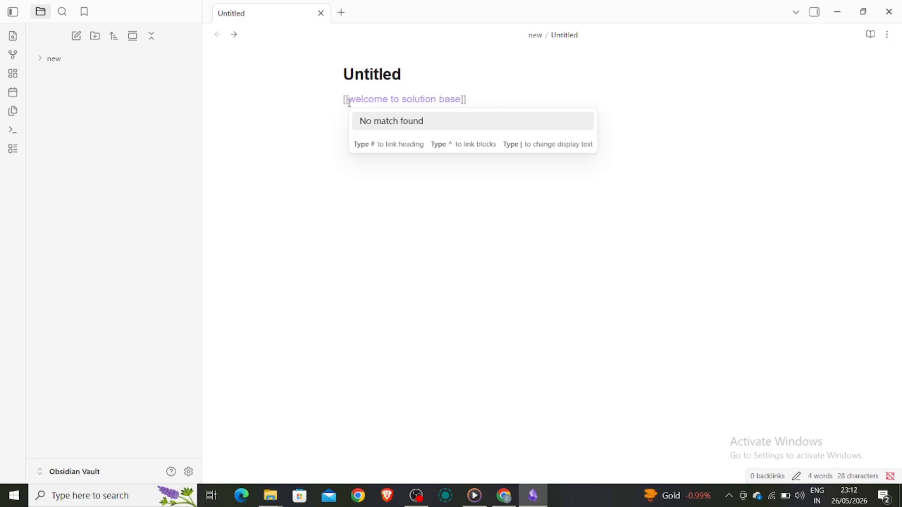
{"action": "type", "text": ".dox"}
{"action": "left_click", "coordinate": [348, 100]}
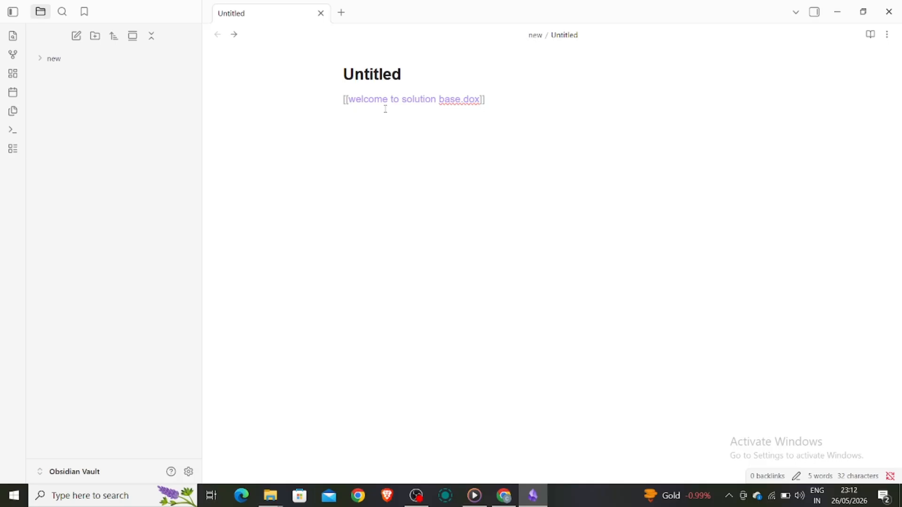
{"action": "key", "text": "Return"}
{"action": "key", "text": "Return"}
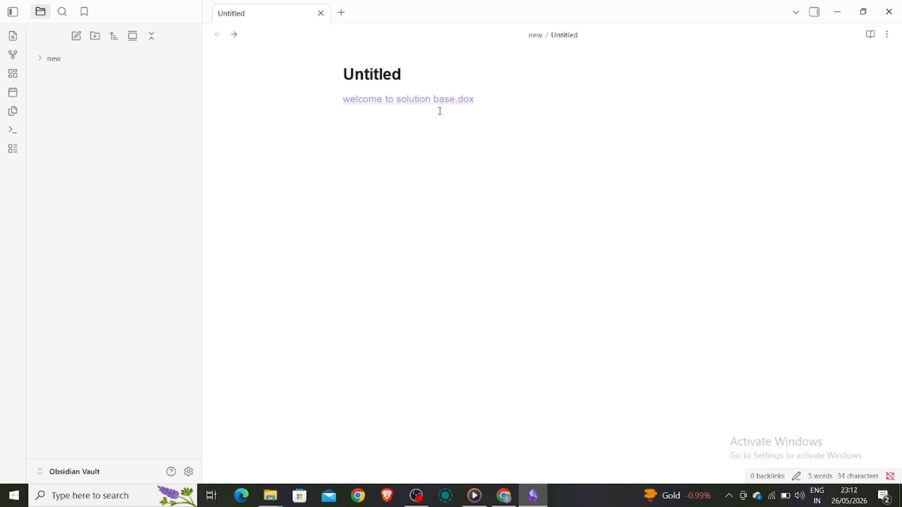
Step: Embed the "Welcome to solution base.docx" file from the Desktop folder in the note below the internal link
{"action": "left_click", "coordinate": [867, 21]}
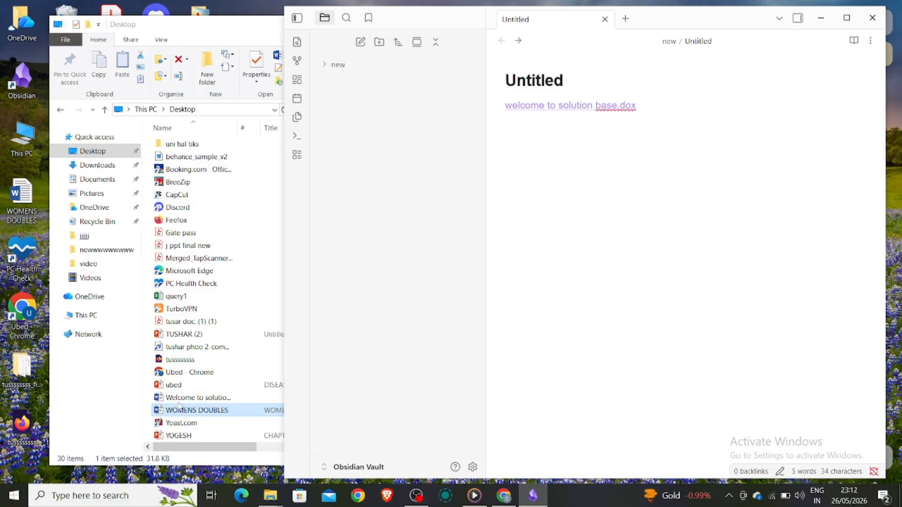
{"action": "left_click_drag", "start_coordinate": [183, 399], "coordinate": [574, 197]}
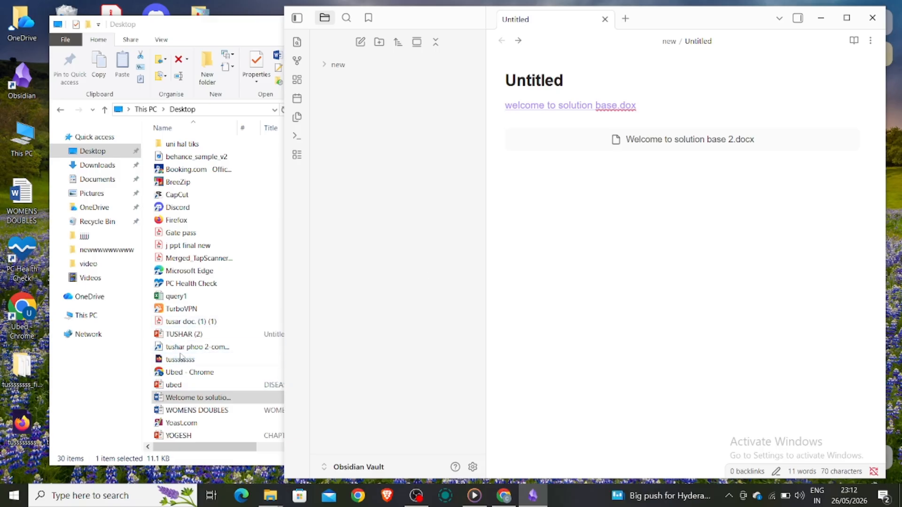
Step: Copy the path of the Desktop file "Welcome to solution base.docx" and insert it as an external link's text below the embedded document
{"action": "left_click", "coordinate": [177, 398]}
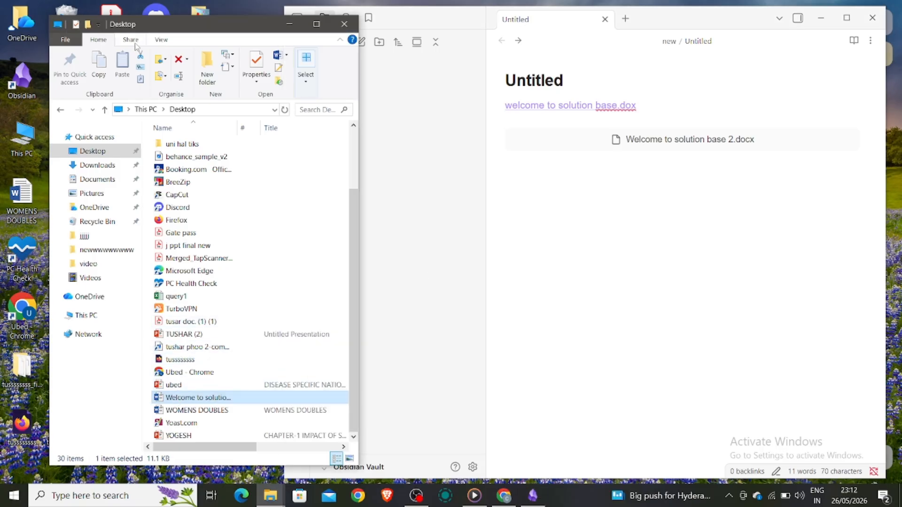
{"action": "left_click", "coordinate": [141, 69]}
{"action": "right_click", "coordinate": [605, 217]}
{"action": "left_click", "coordinate": [584, 244]}
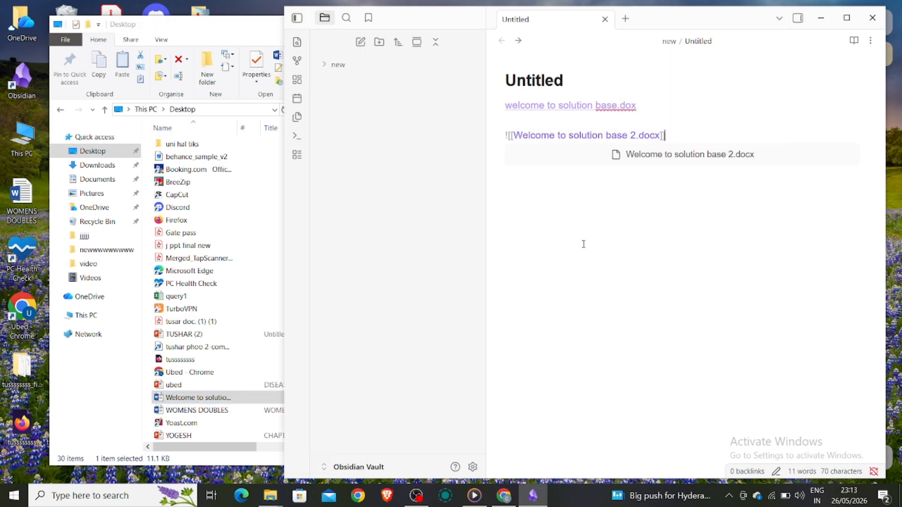
{"action": "key", "text": "Return"}
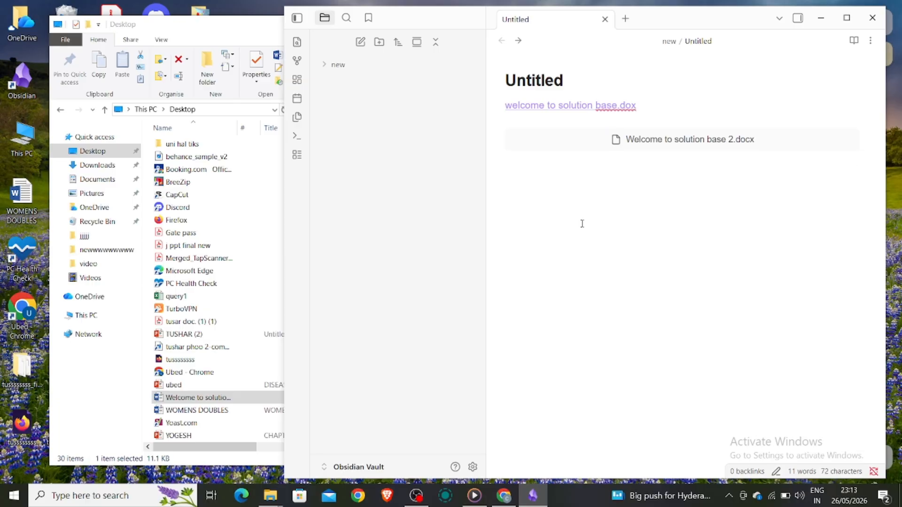
{"action": "right_click", "coordinate": [567, 190]}
{"action": "left_click", "coordinate": [597, 219]}
{"action": "type", "text": "\"C:\\Users\\HP\\Desktop\\Welcome to solution base.docx\""}
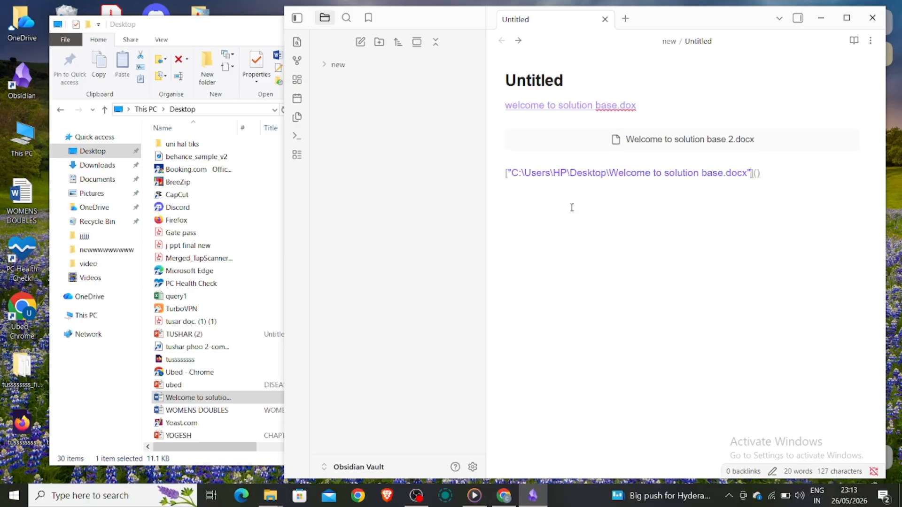
Step: Add a new line below the external link to finish editing it
{"action": "key", "text": "Return"}
{"action": "key", "text": "Return"}
{"action": "key", "text": "BackSpace"}
{"action": "key", "text": "BackSpace"}
{"action": "key", "text": "Return"}
{"action": "key", "text": "Return"}
{"action": "left_click", "coordinate": [719, 216]}
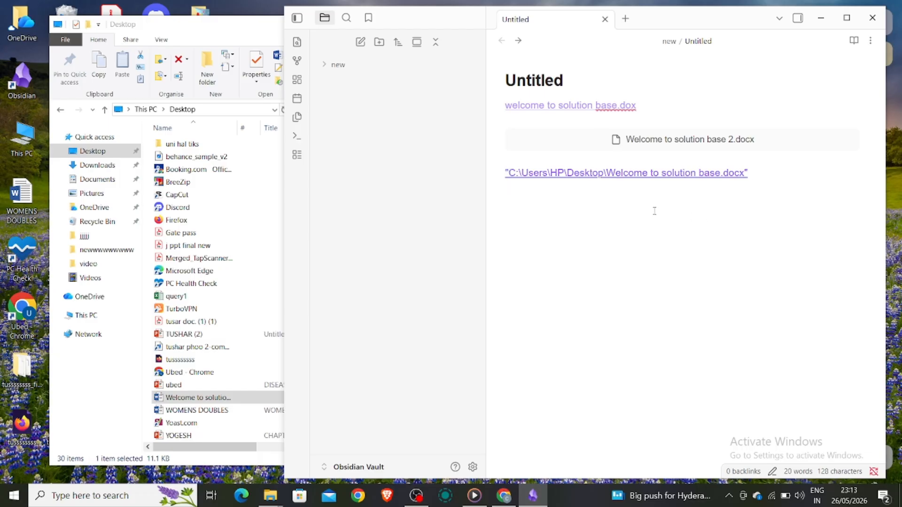
Step: Maximize the Obsidian window, open the embedded "Welcome to solution base 2.docx" in Word, and return to the note
{"action": "left_click", "coordinate": [844, 17]}
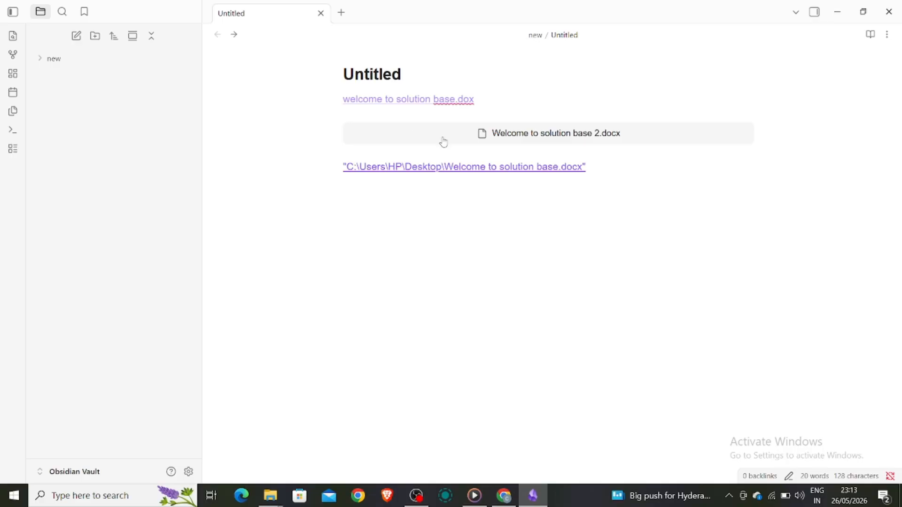
{"action": "left_click", "coordinate": [407, 139]}
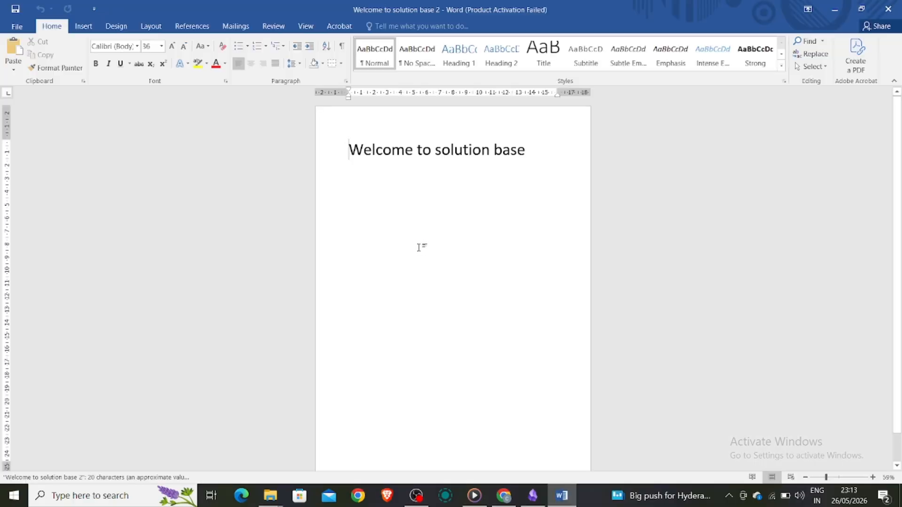
{"action": "left_click", "coordinate": [887, 8]}
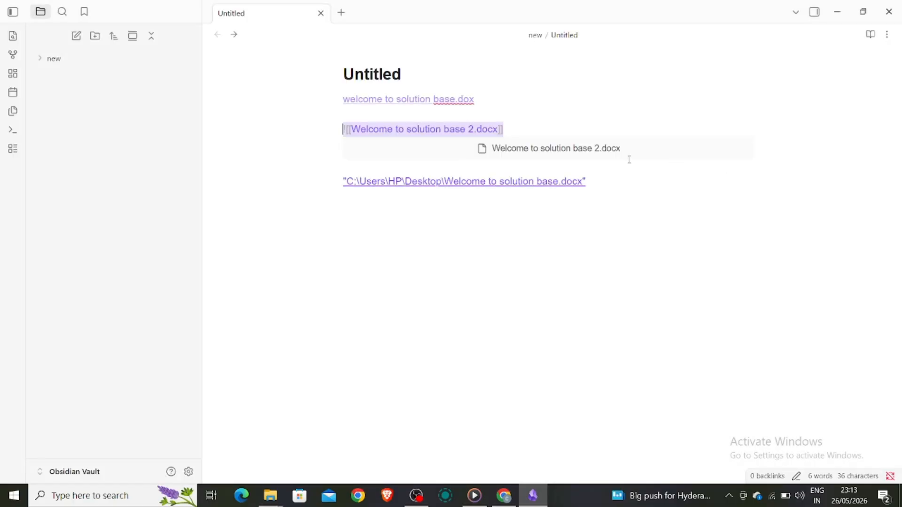
{"action": "left_click", "coordinate": [382, 285]}
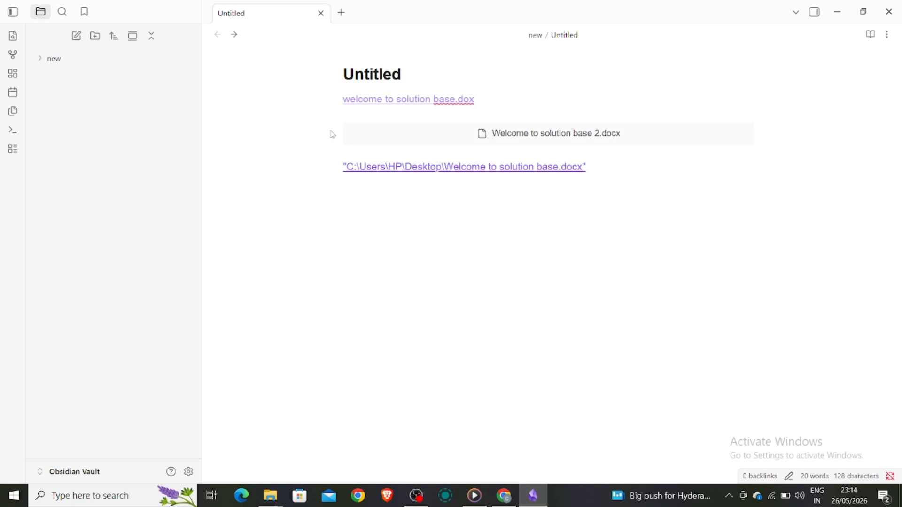
Step: Follow the "welcome to solution base.dox" internal link to create its note, and go back to the Untitled note
{"action": "left_click", "coordinate": [387, 101]}
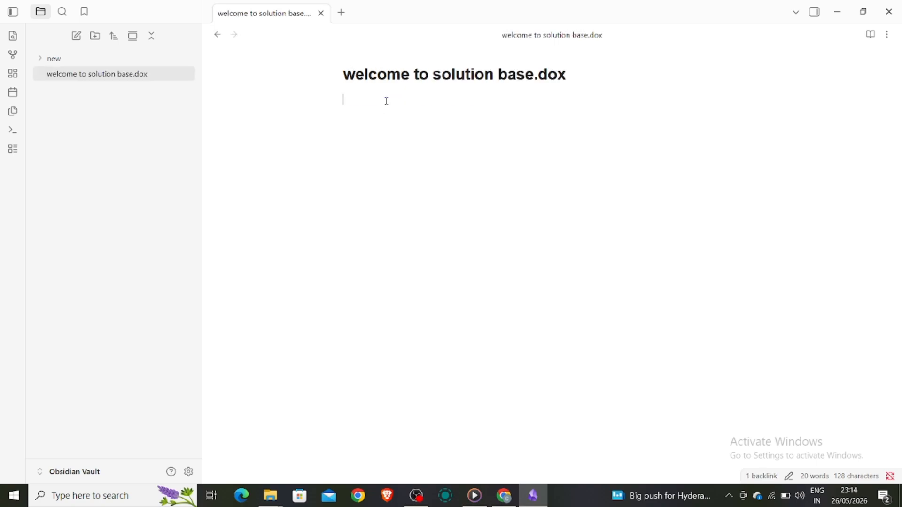
{"action": "left_click", "coordinate": [218, 35]}
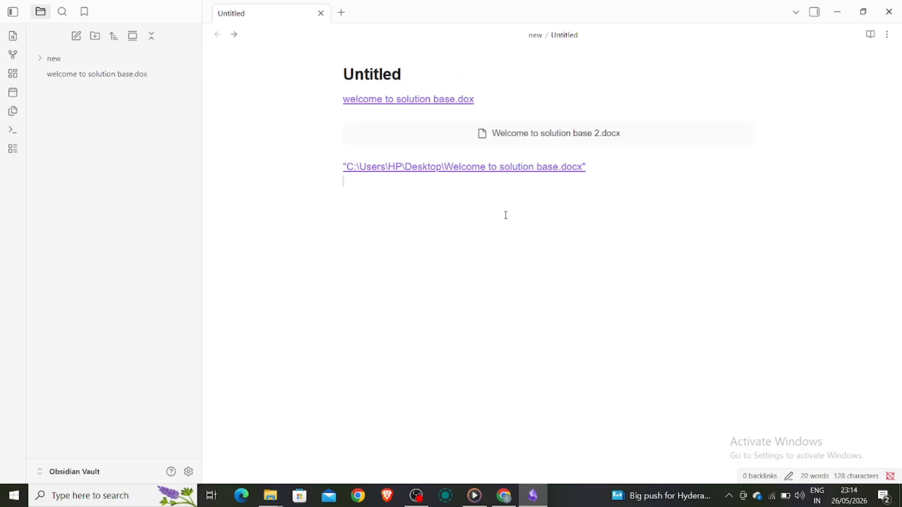
Step: Check the embedded "Welcome to solution base 2.docx" in Word once more and close it
{"action": "left_click", "coordinate": [511, 140]}
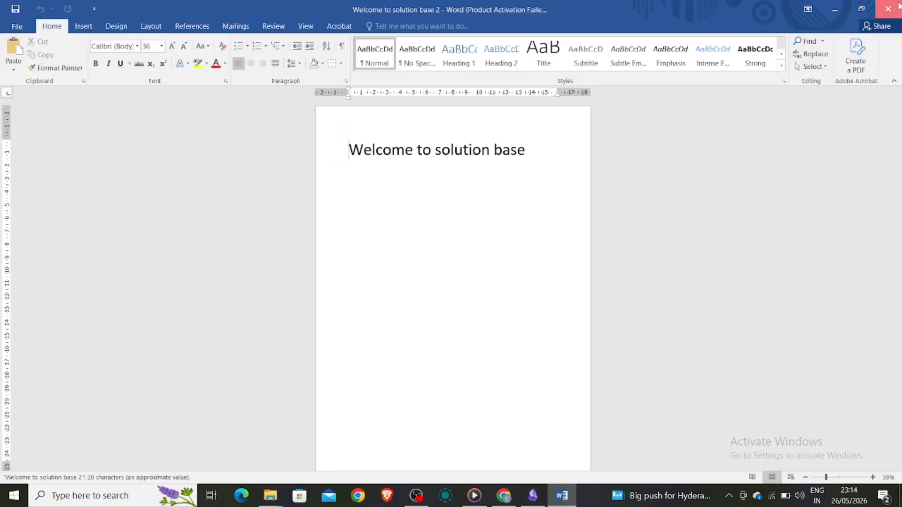
{"action": "left_click", "coordinate": [899, 6]}
{"action": "left_click", "coordinate": [557, 218]}
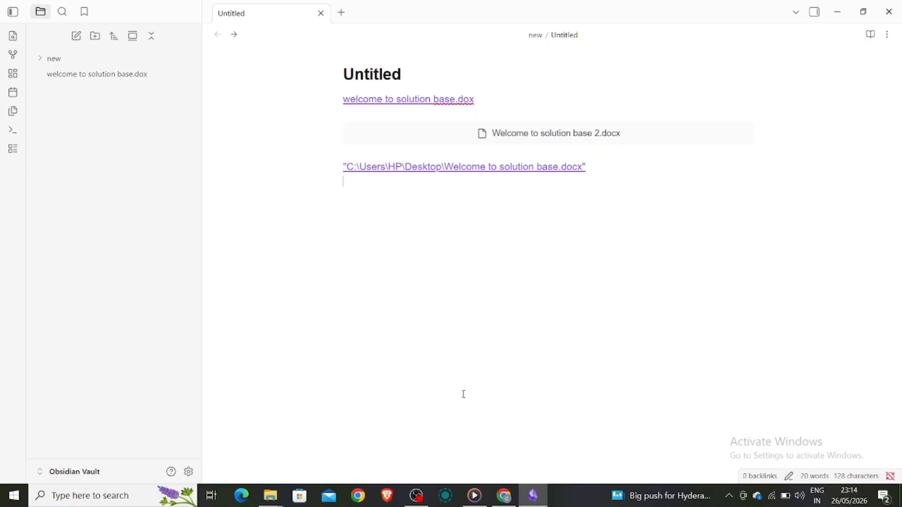
{"action": "left_click", "coordinate": [451, 434]}
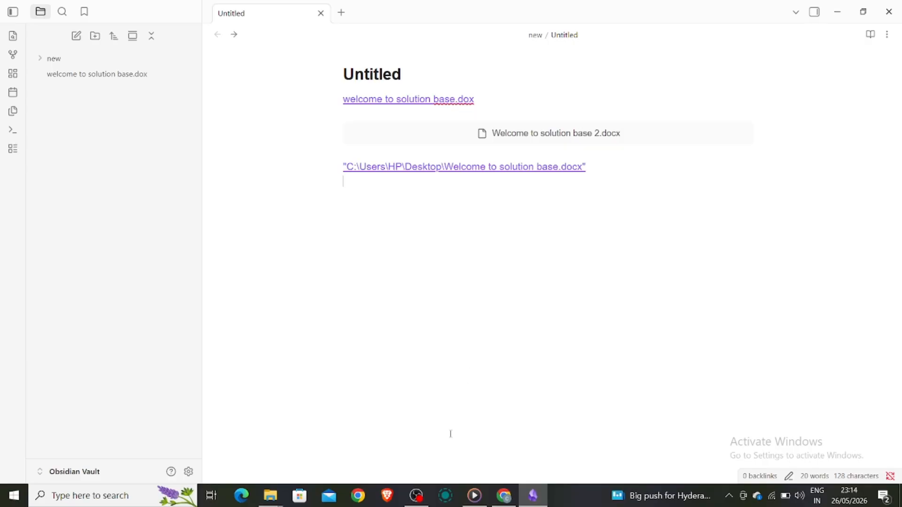